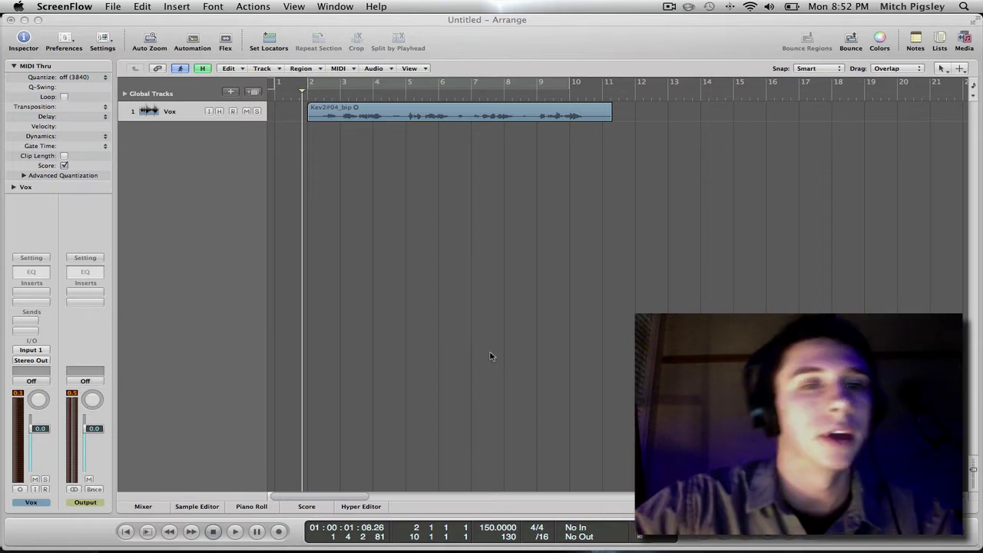
Bring Logic Pro forward and select the Kev2#04_bip region on the Vox track
left_click(311, 114)
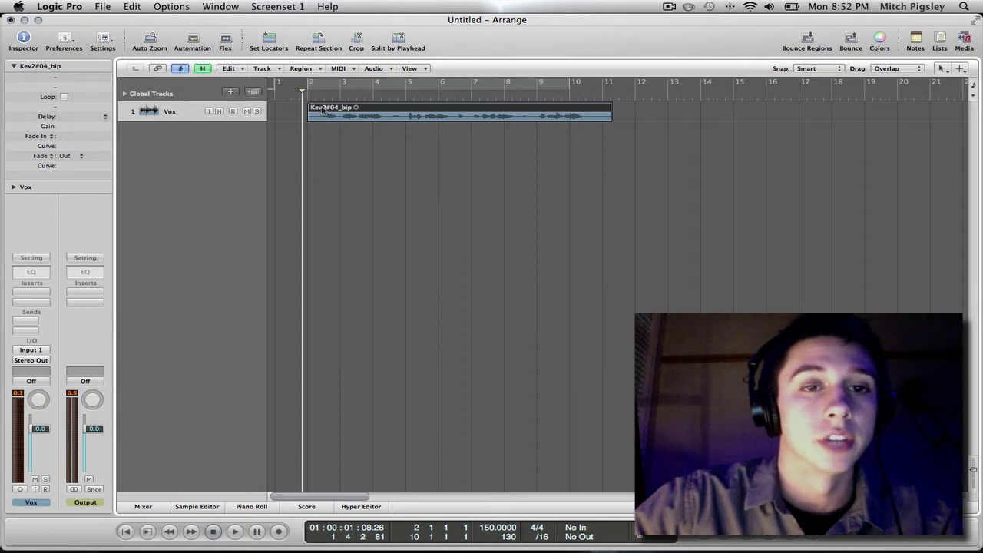
key("space")
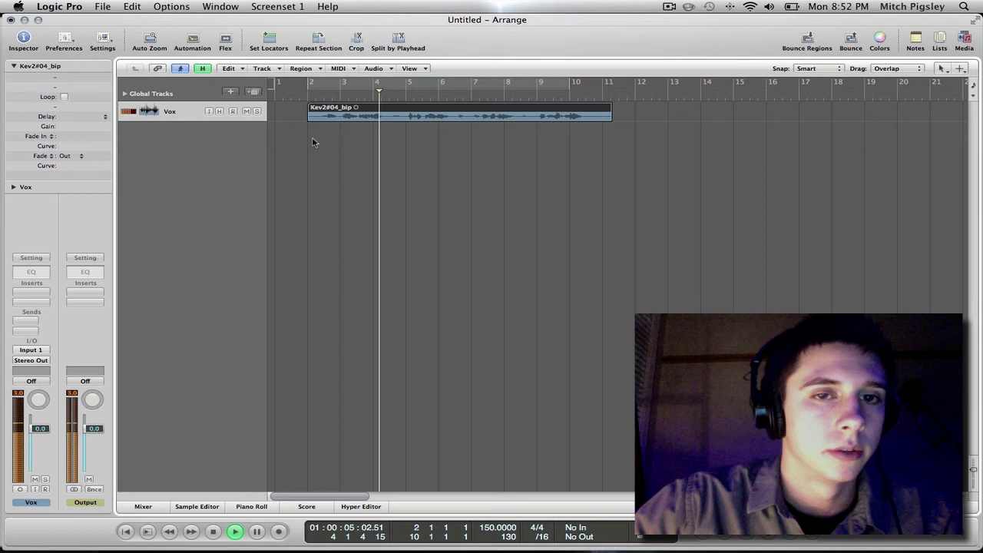
key("space")
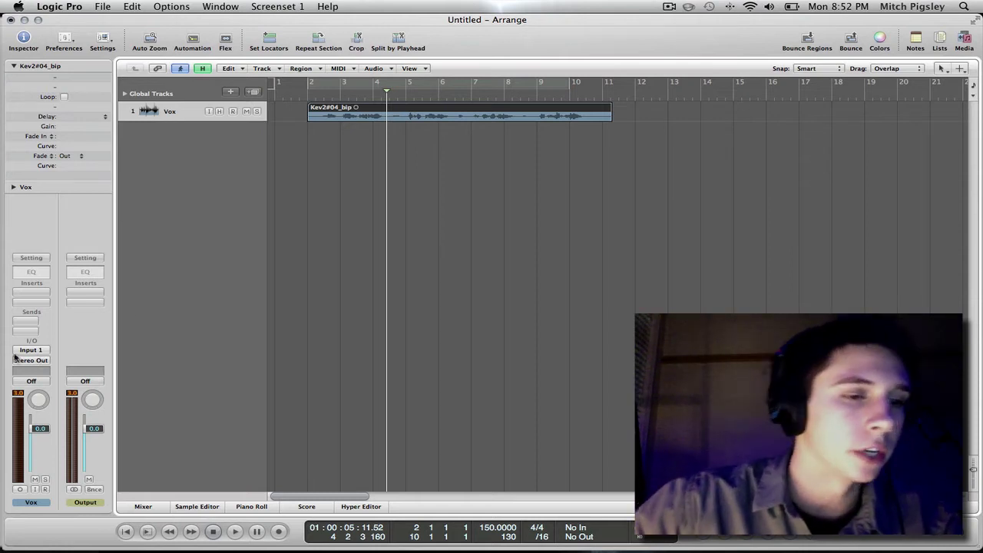
Route the Vox track's output to Bus 1, creating Aux 1, and show the Mixer
left_click(38, 362)
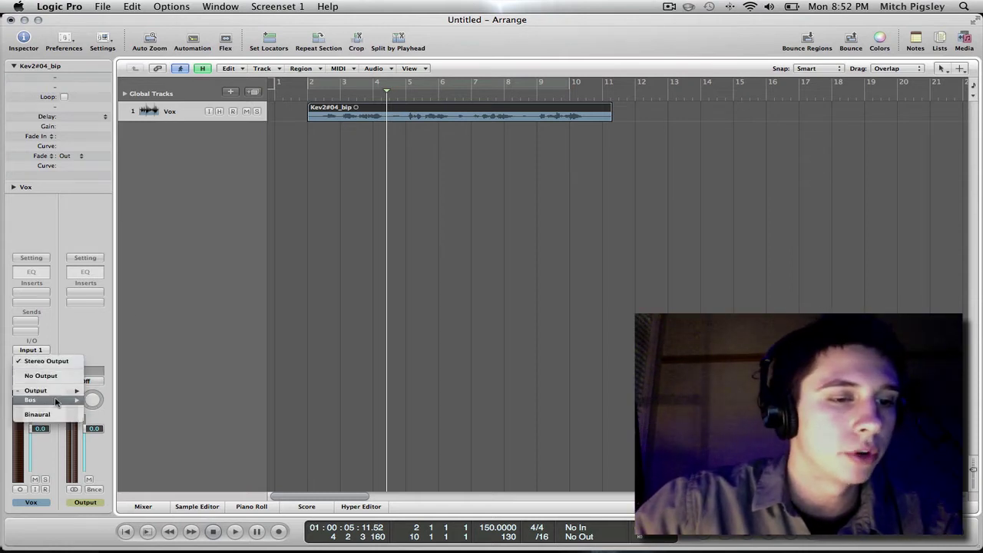
mouse_move(55, 399)
left_click(104, 11)
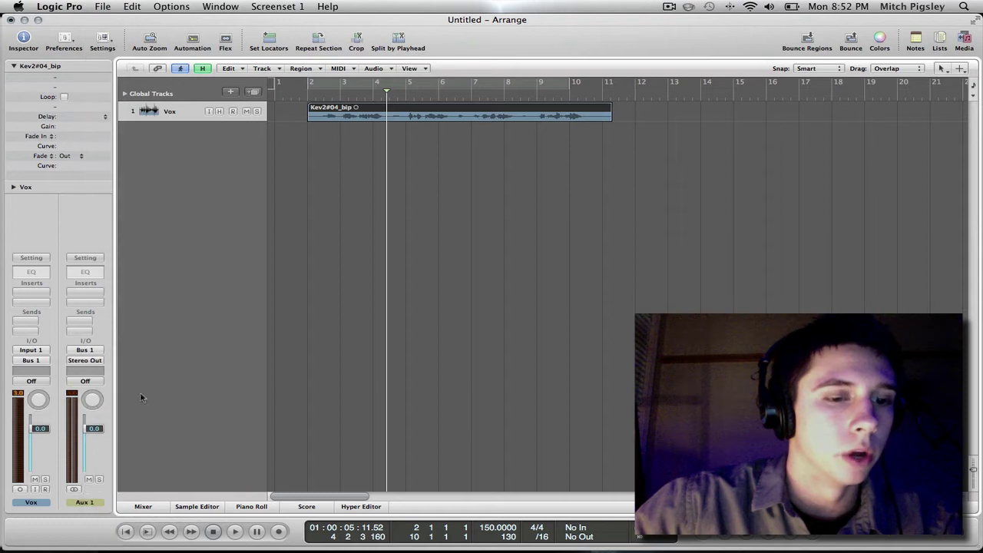
left_click(143, 506)
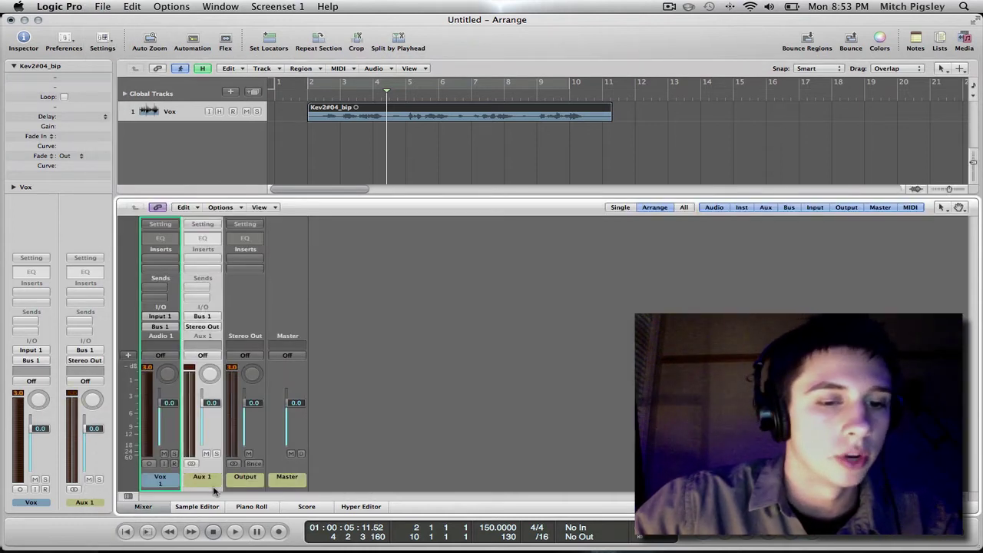
Create a new mono auxiliary channel strip, Aux 2, with Bus 1 as its input
left_click(222, 207)
left_click(245, 228)
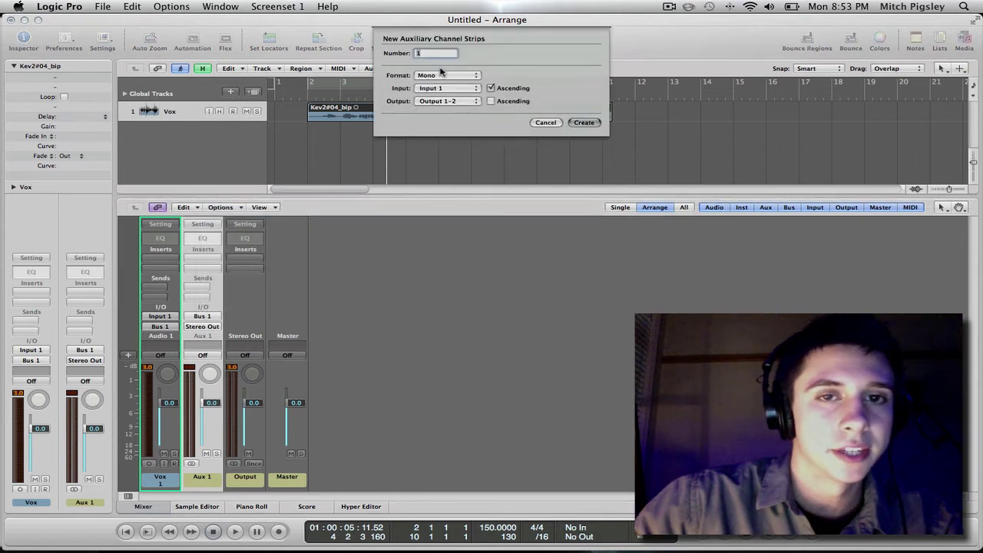
left_click(455, 90)
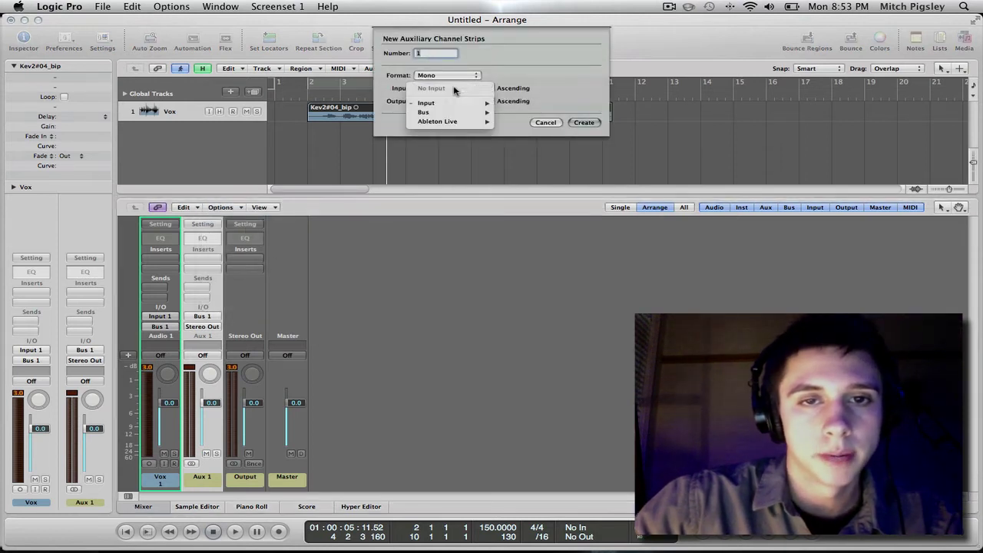
mouse_move(445, 103)
left_click(510, 75)
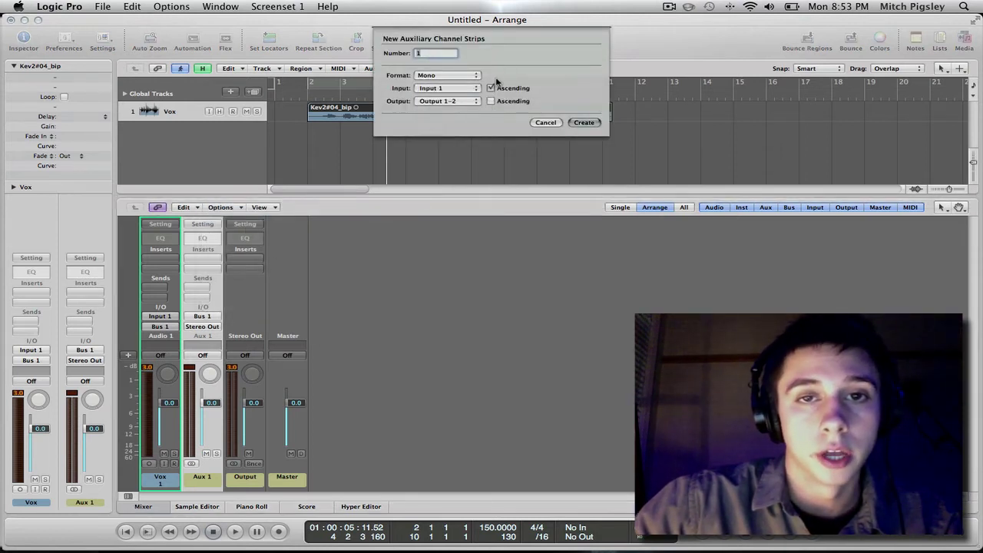
left_click(455, 90)
mouse_move(463, 112)
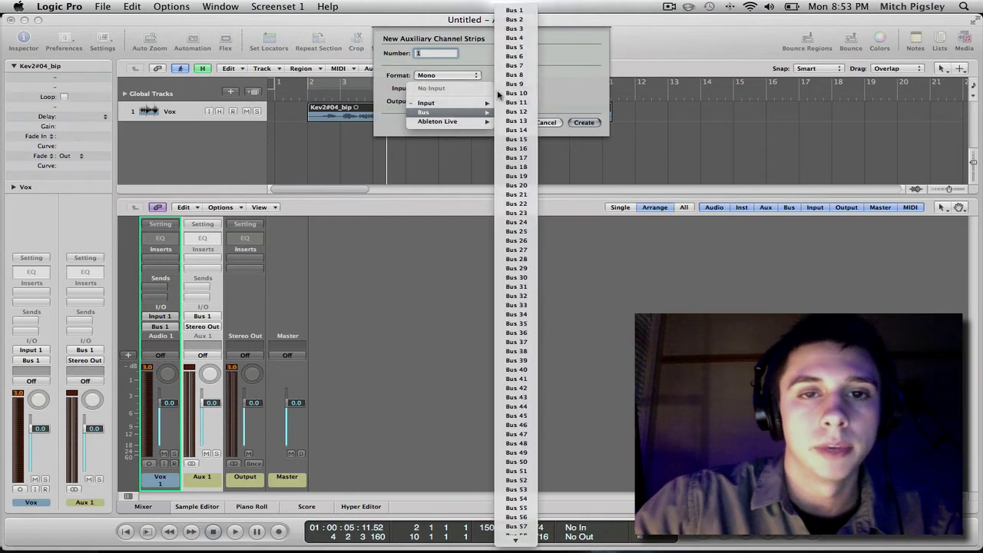
left_click(514, 10)
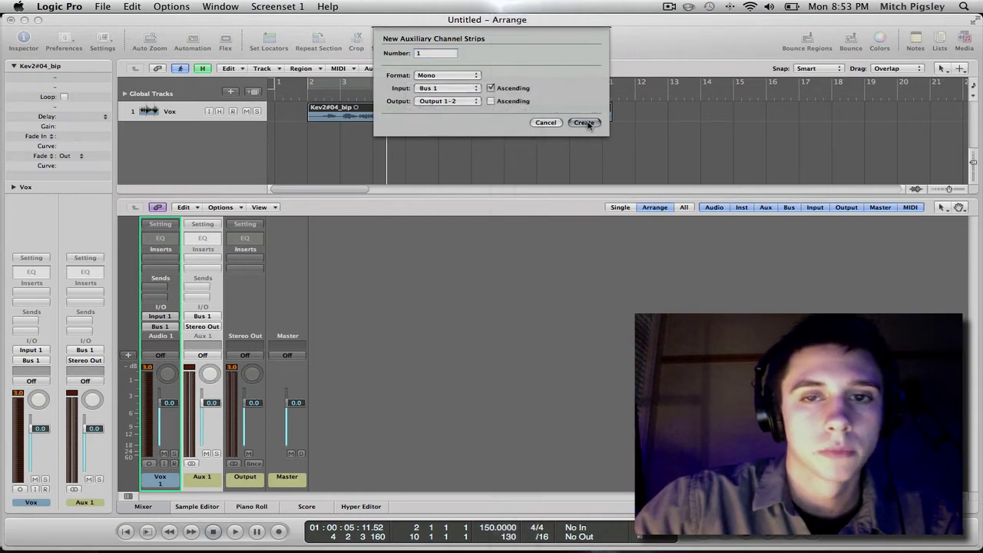
left_click(584, 123)
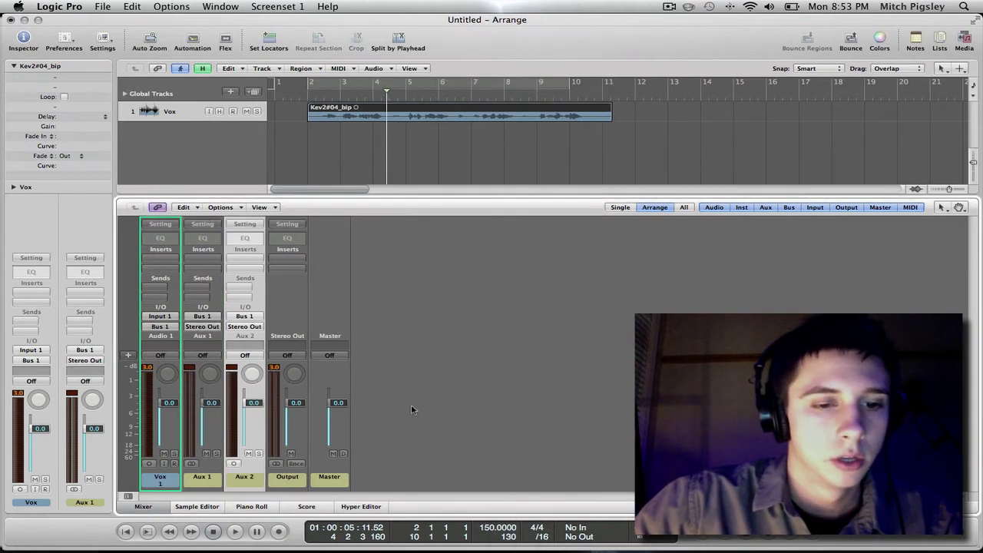
Select the Aux 1 and Aux 2 strips in turn, ending with Aux 1 selected
left_click(205, 476)
left_click(243, 478)
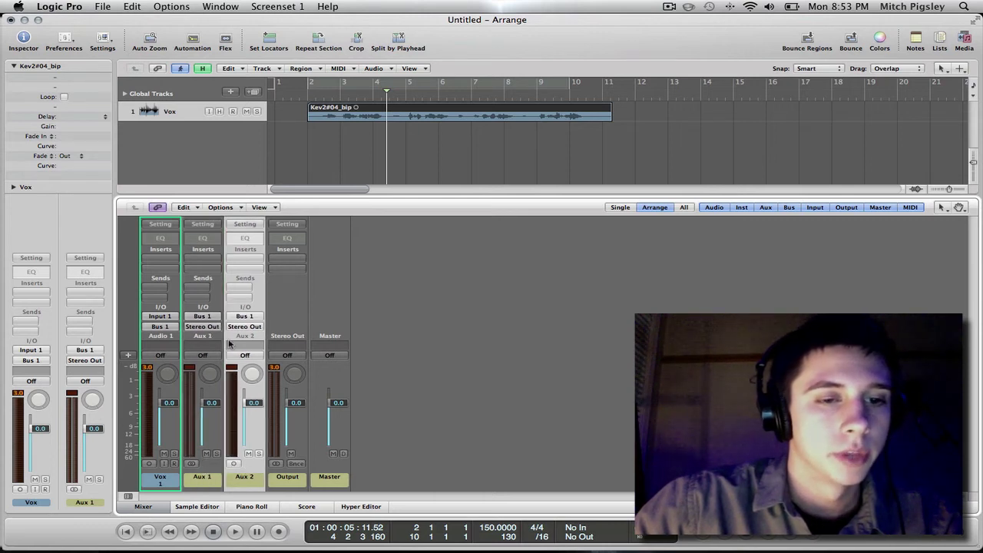
left_click(220, 308)
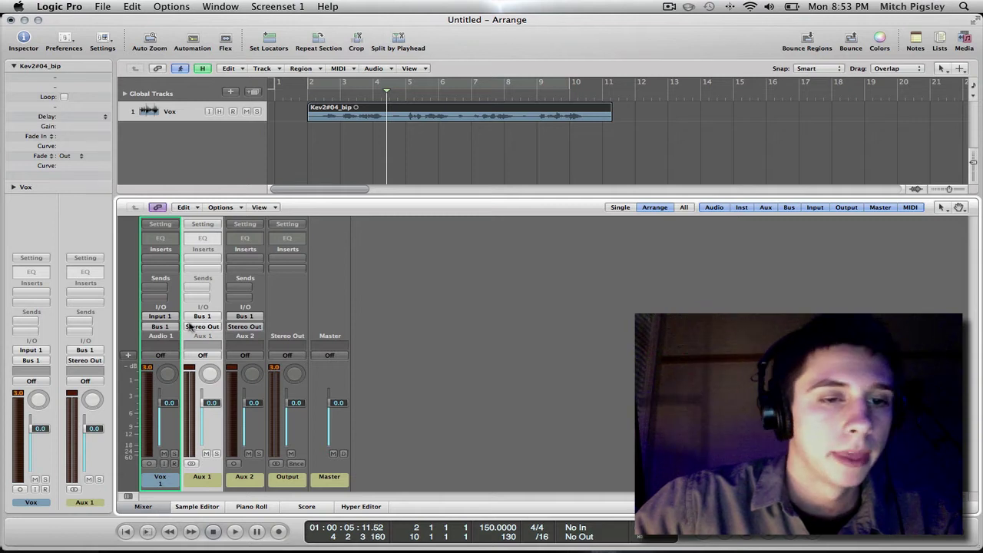
Insert stereo Pitch Shifter II on Aux 1 at 0 semitones, +10 cents, 30% mix
left_click(203, 261)
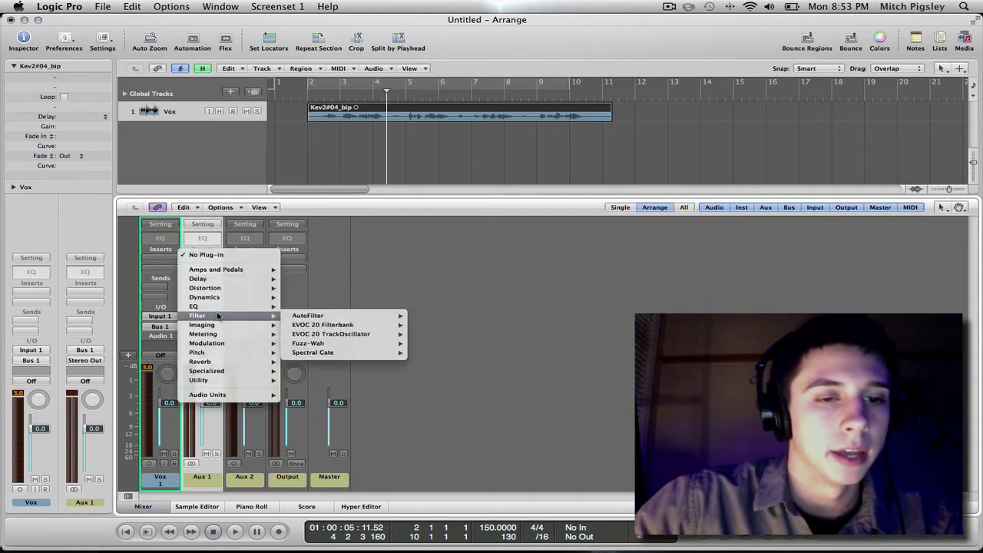
mouse_move(217, 354)
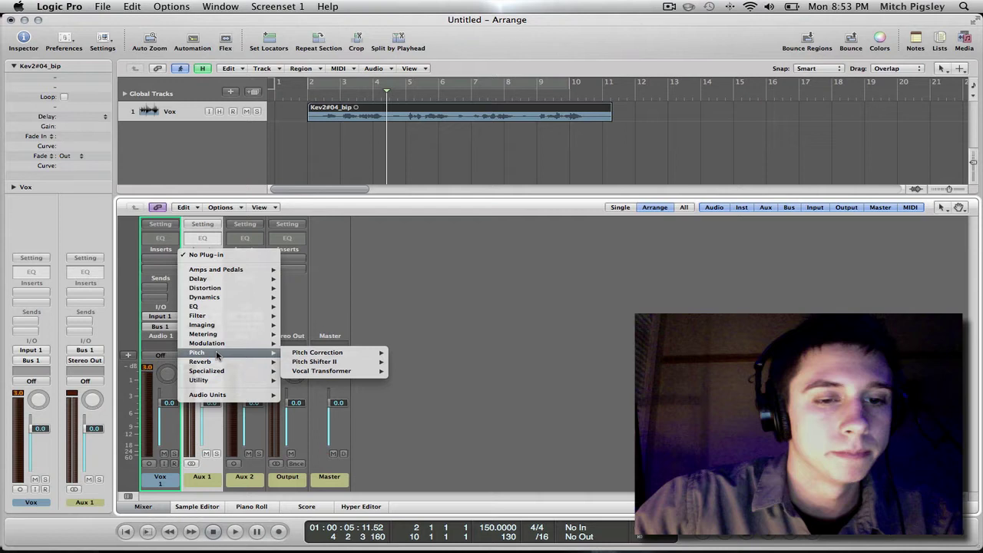
mouse_move(322, 362)
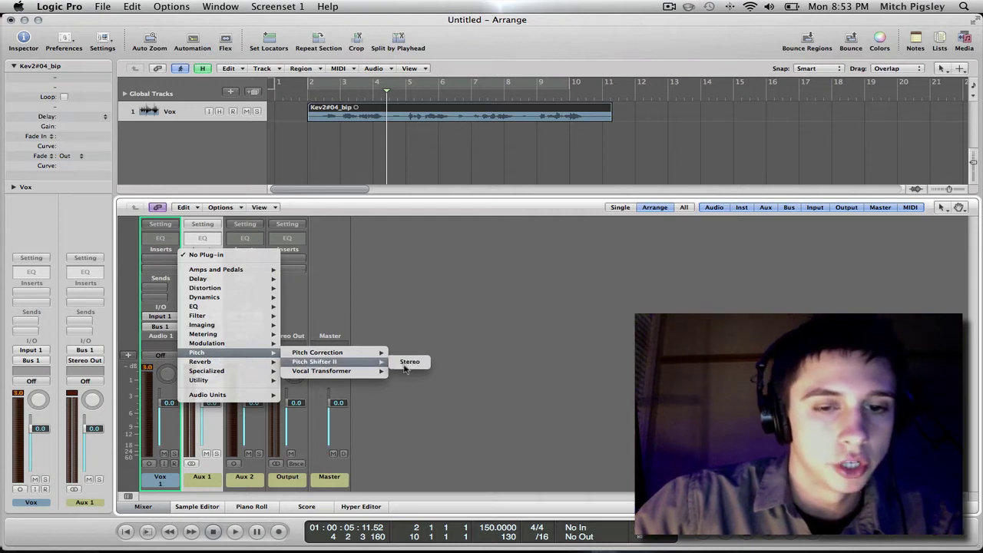
left_click(403, 365)
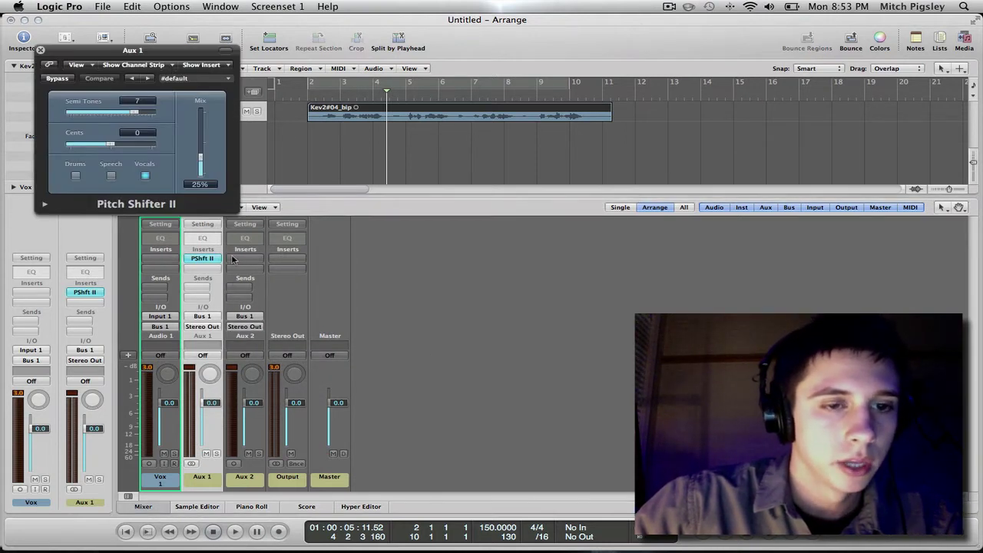
left_click_drag(137, 51, 221, 46)
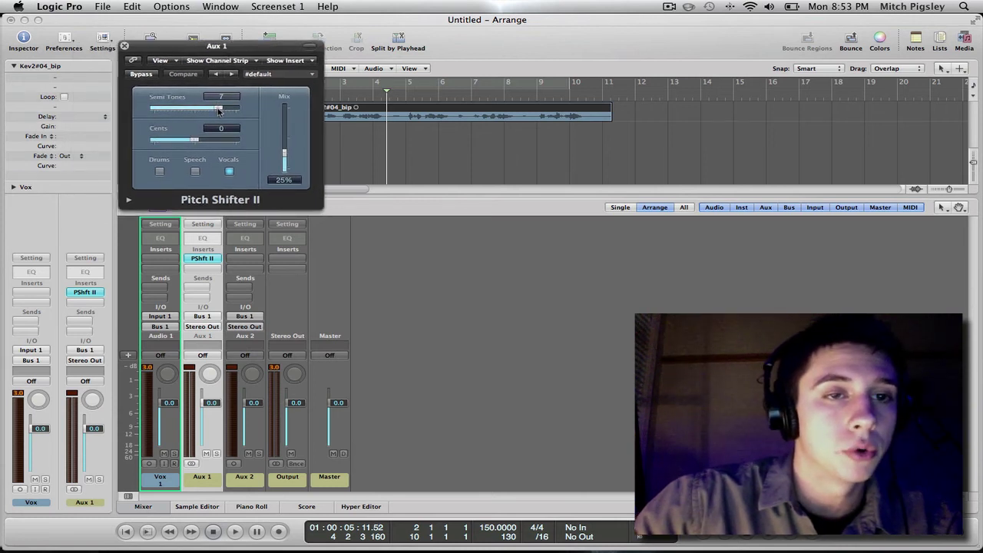
left_click_drag(218, 109, 194, 112)
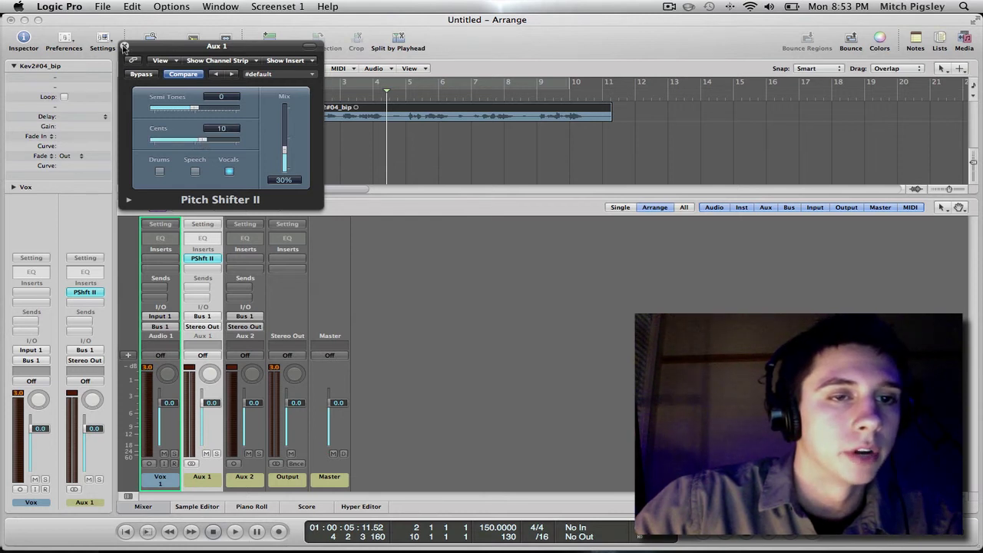
Copy Aux 1's Pitch Shifter II onto Aux 2 and detune the copy to −10 cents
left_click(124, 47)
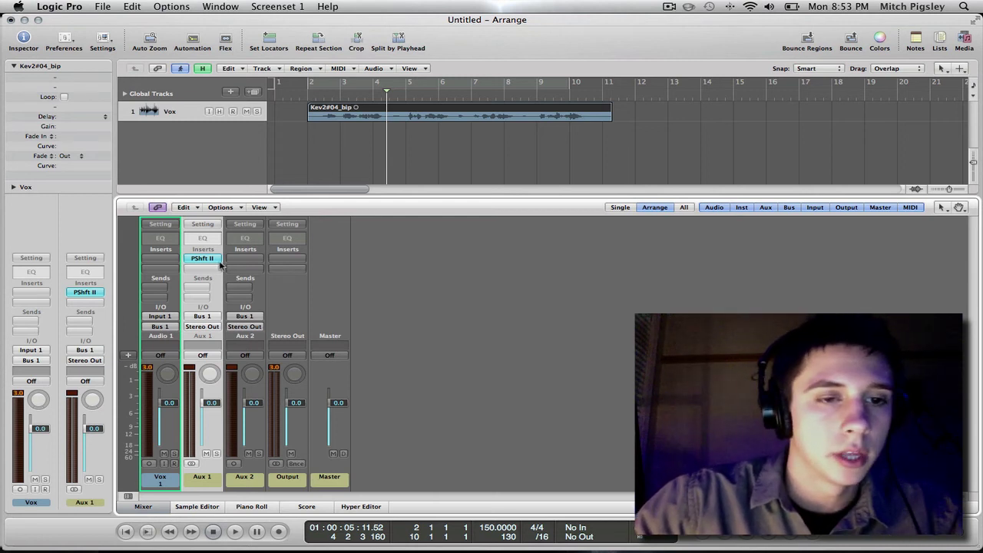
left_click_drag(202, 259, 245, 259)
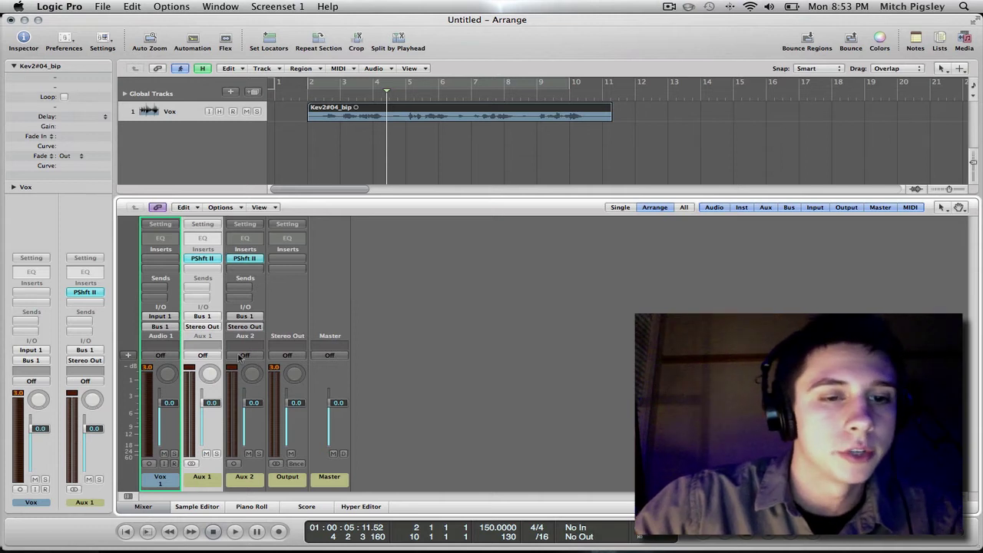
left_click(244, 258)
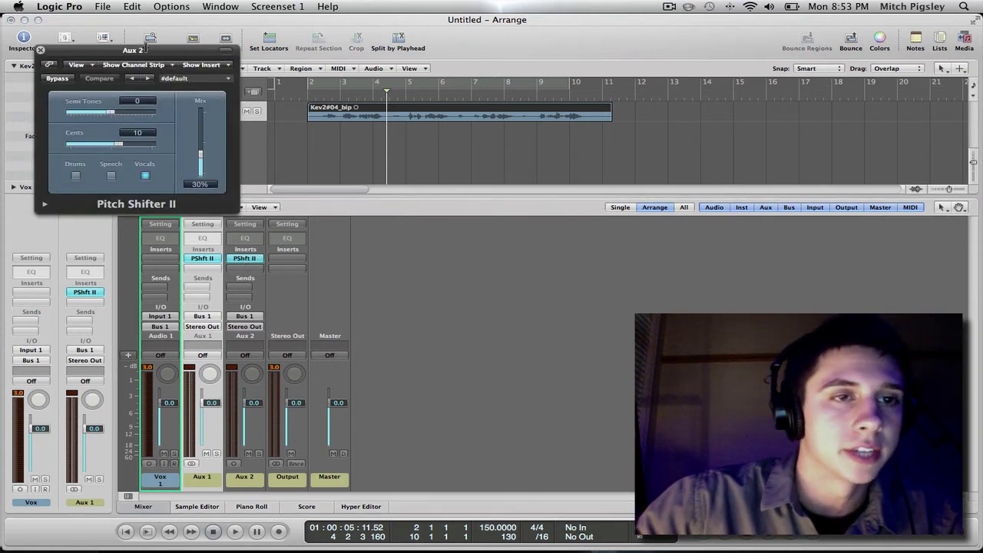
left_click_drag(146, 49, 449, 100)
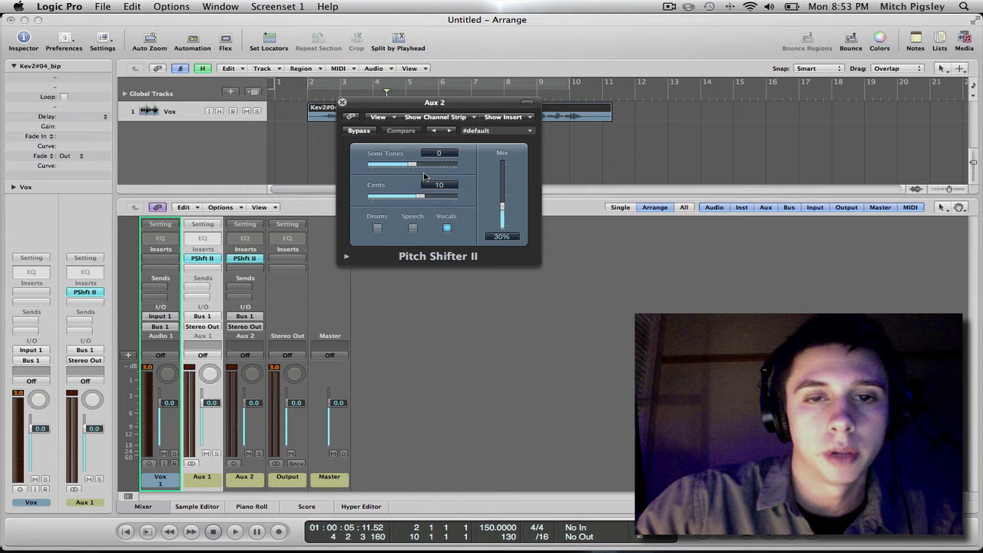
left_click_drag(421, 199, 405, 199)
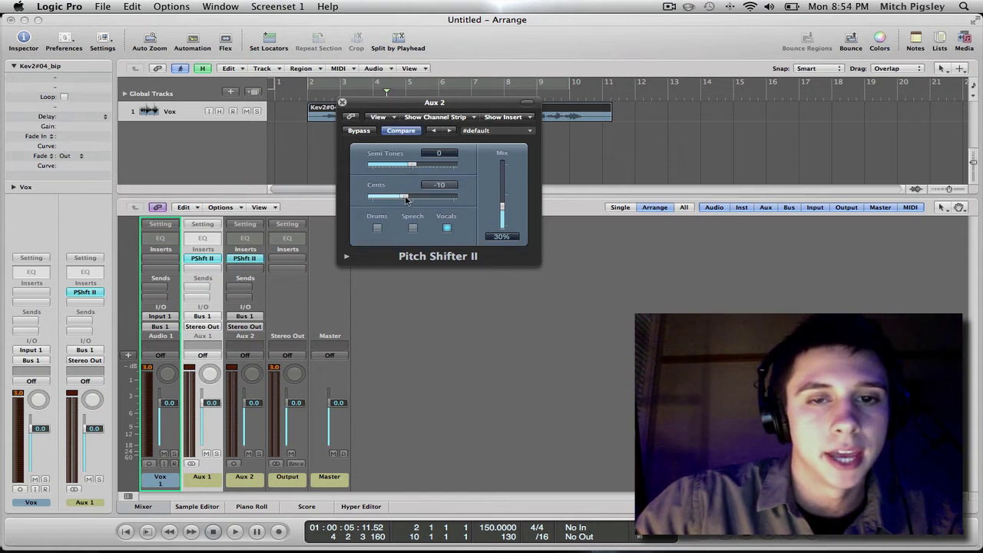
left_click_drag(413, 113, 472, 143)
left_click(403, 133)
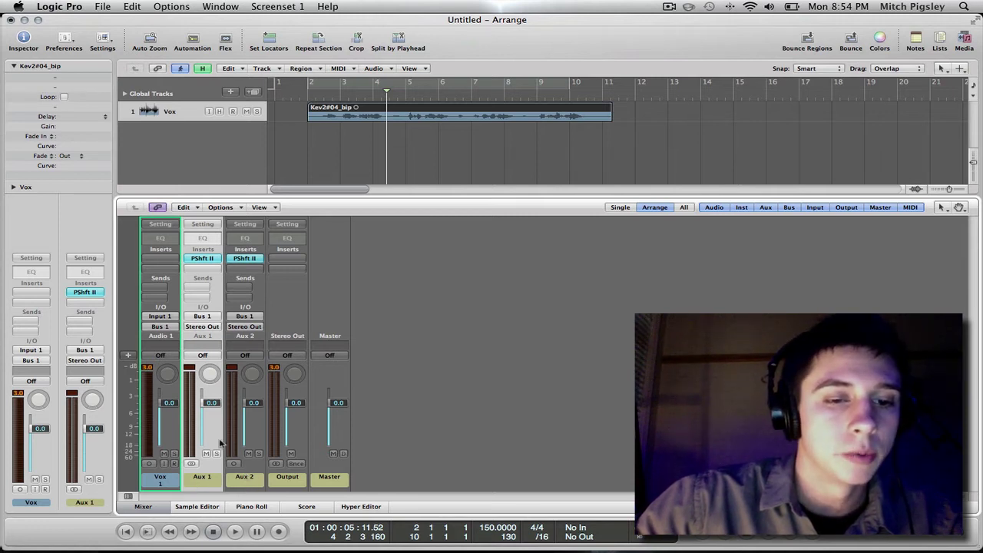
Lower the aux level to −3.3 dB, play the vocal from bar 2, and return the playhead
left_click_drag(215, 412, 250, 417)
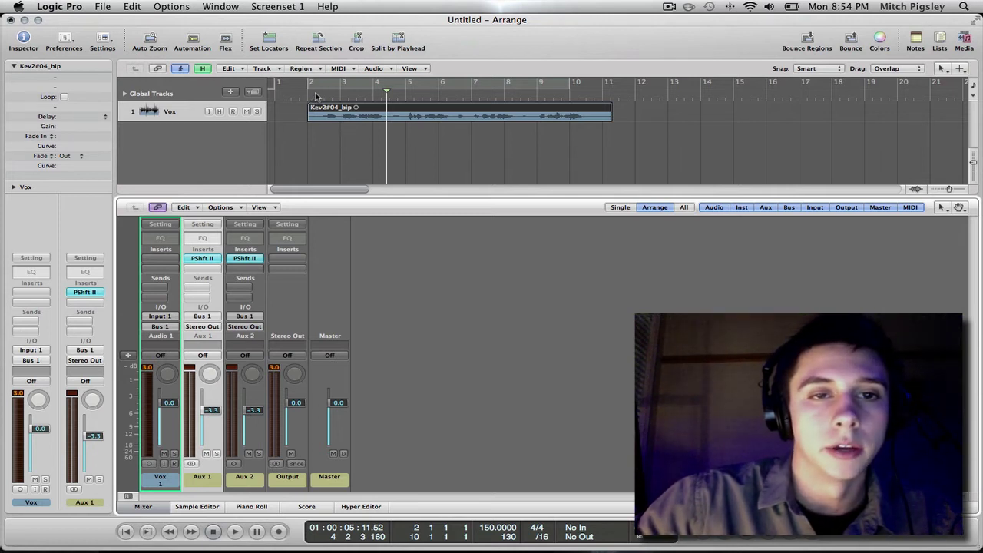
key("space")
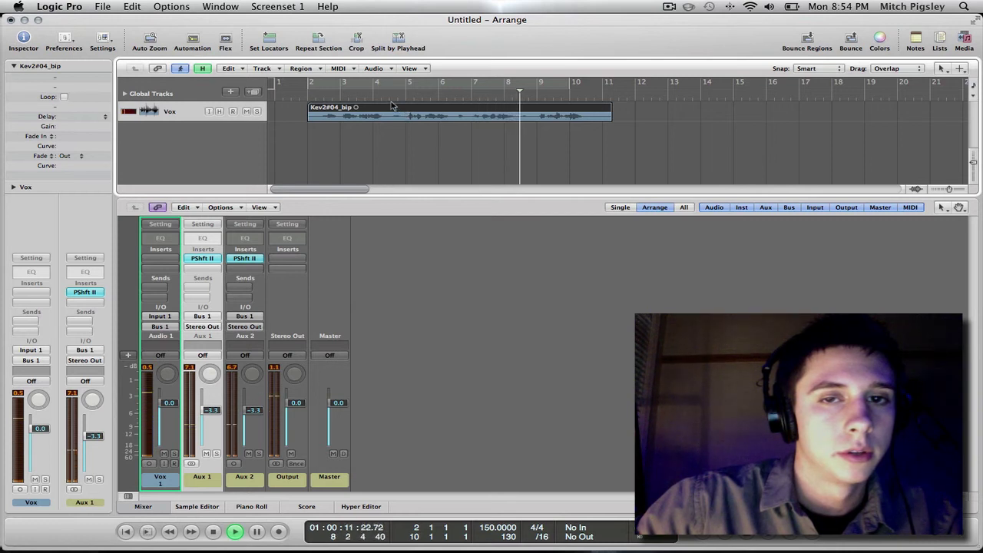
left_click(327, 93)
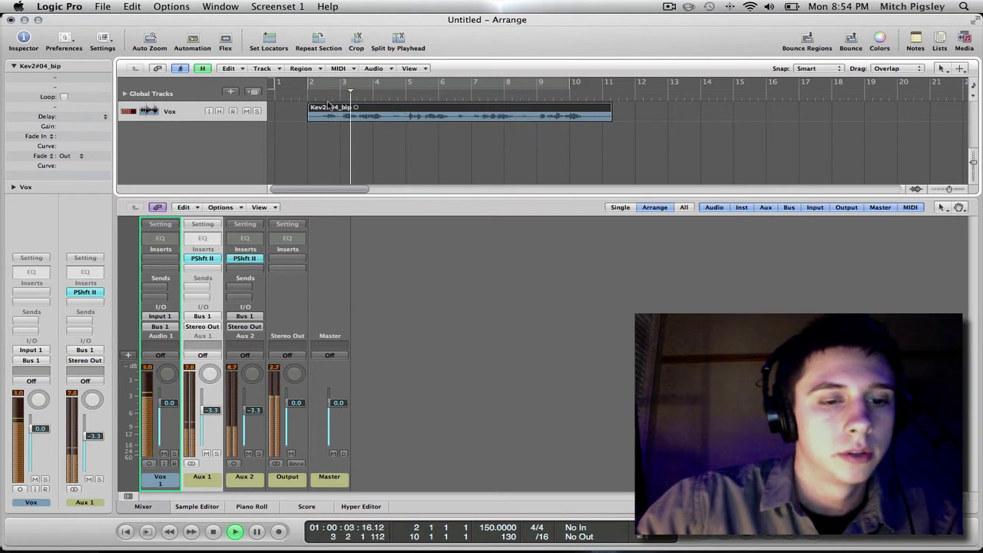
key("space")
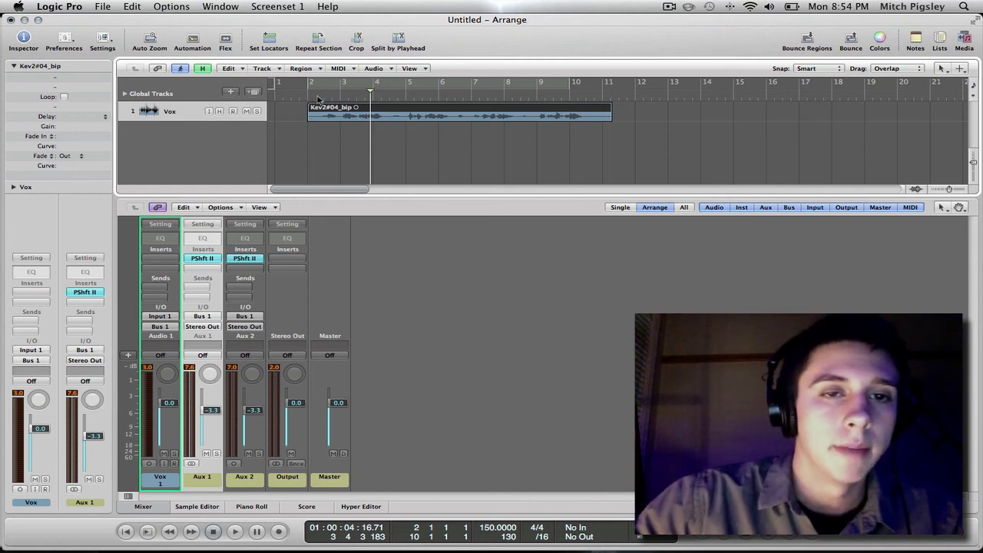
left_click(318, 103)
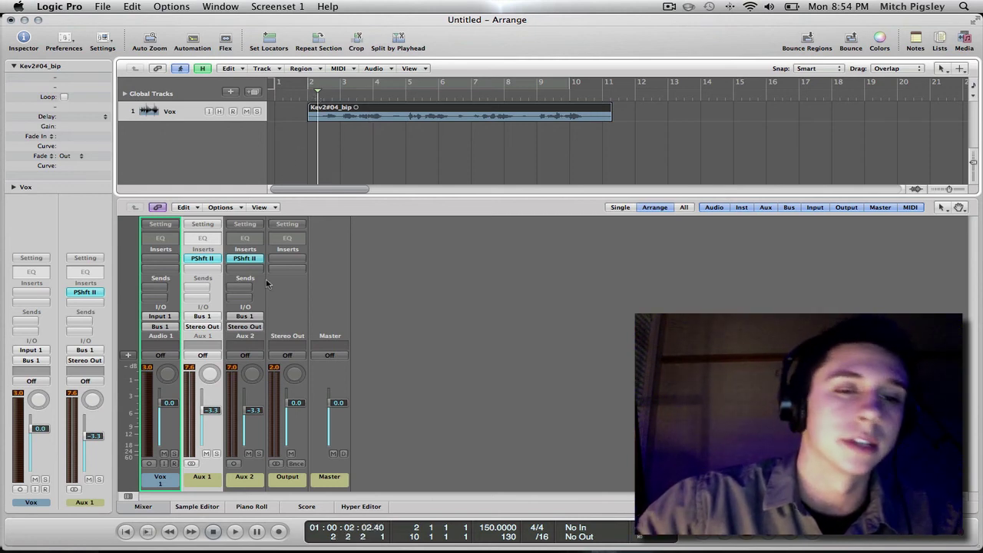
left_click(160, 326)
mouse_move(204, 361)
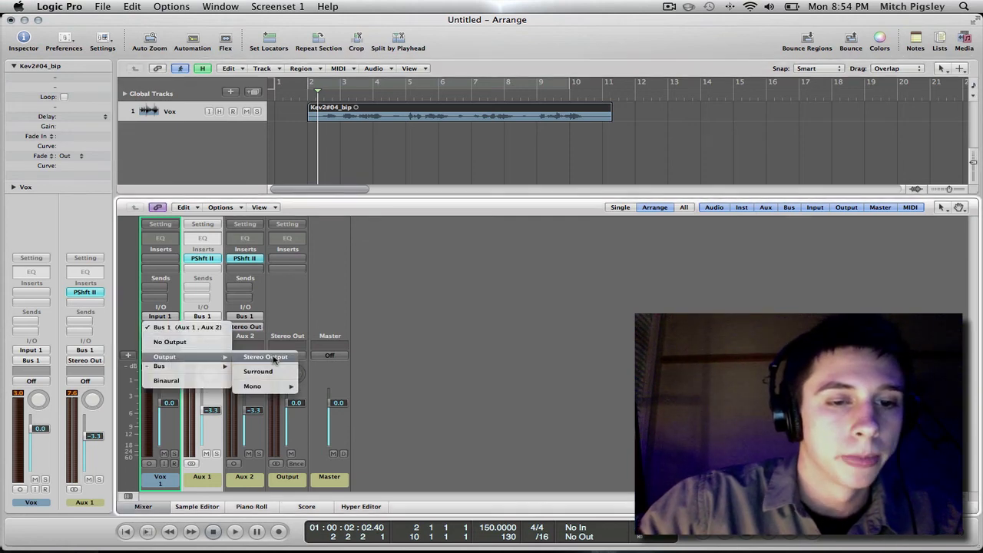
left_click(265, 360)
key("space")
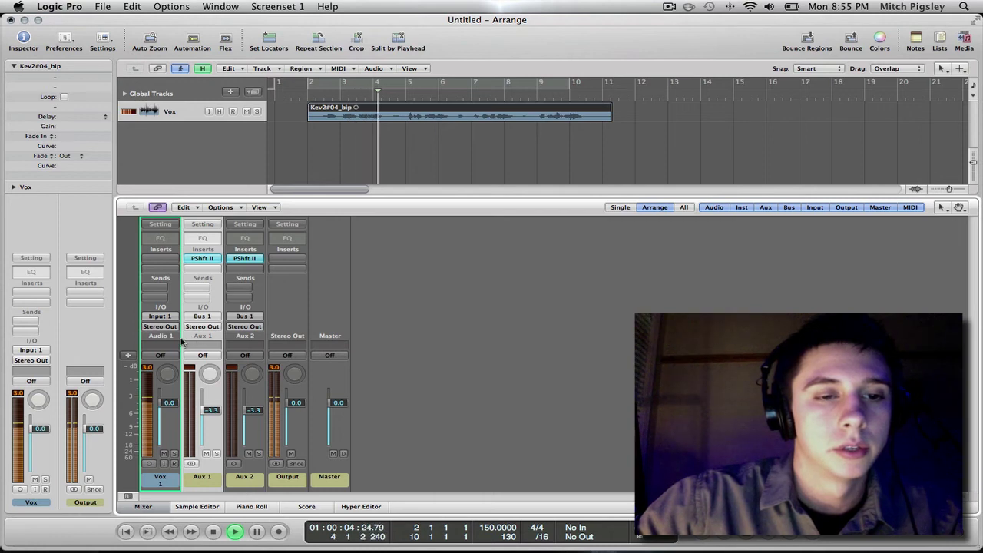
left_click(158, 328)
mouse_move(162, 365)
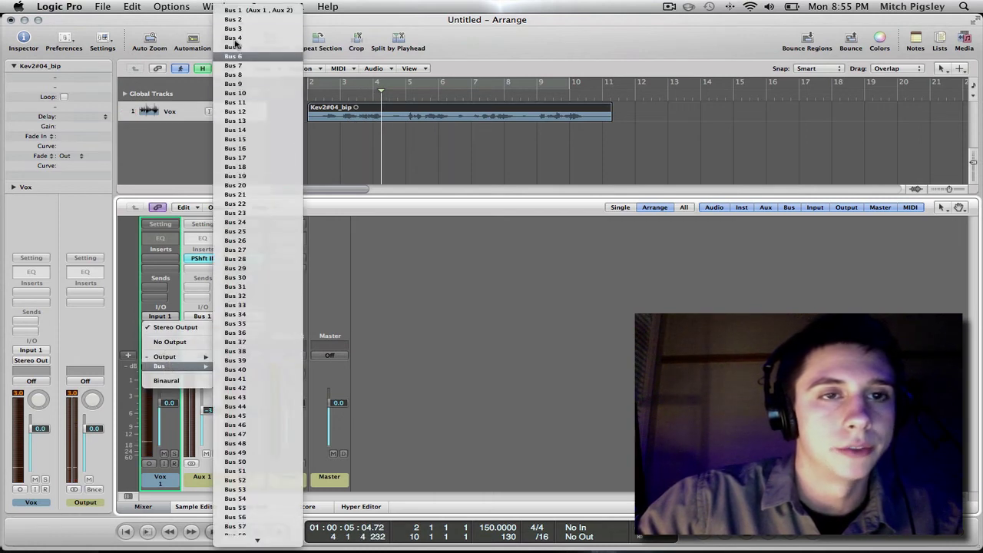
left_click(247, 9)
left_click(314, 98)
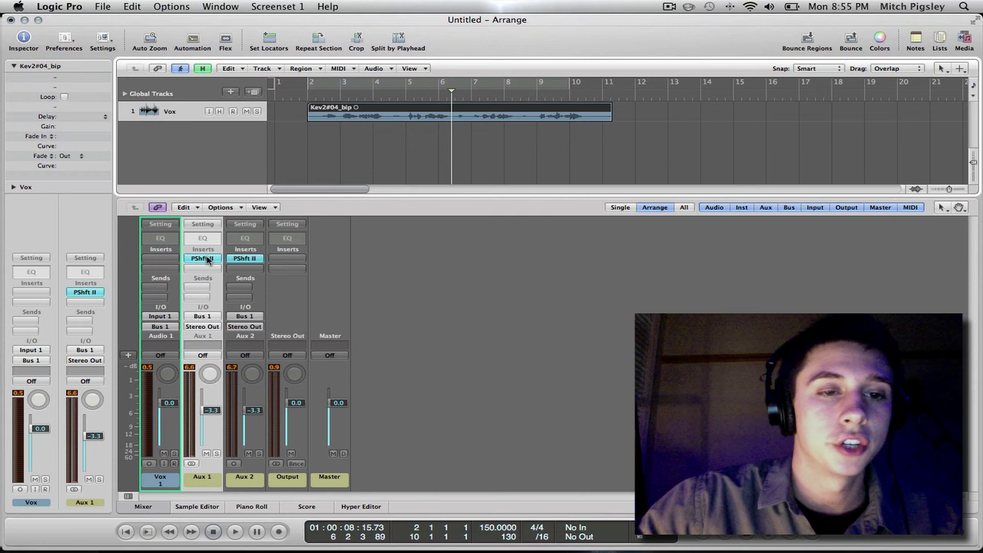
Close the mixer pane, leaving the Vox track's Kev2#04_bip region in the arrangement
left_click(142, 509)
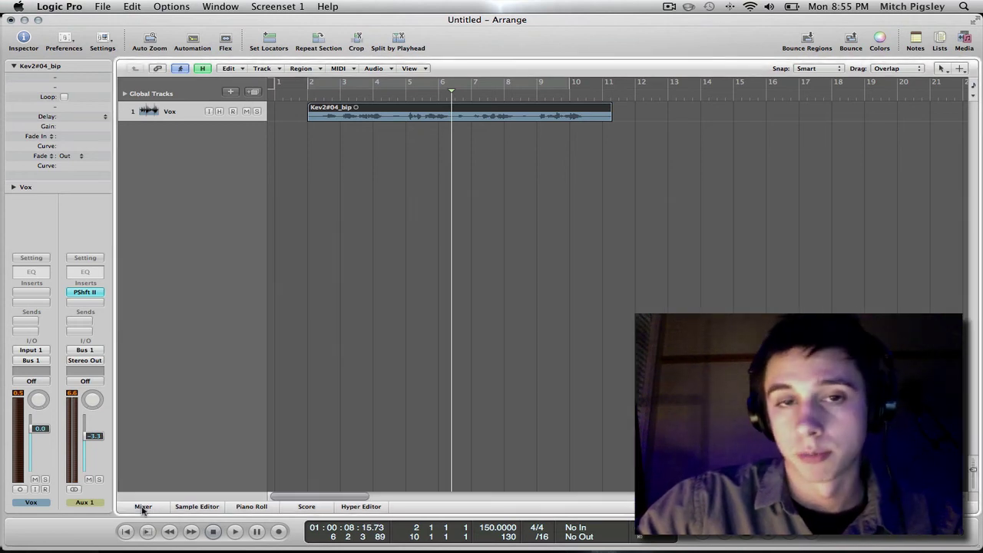